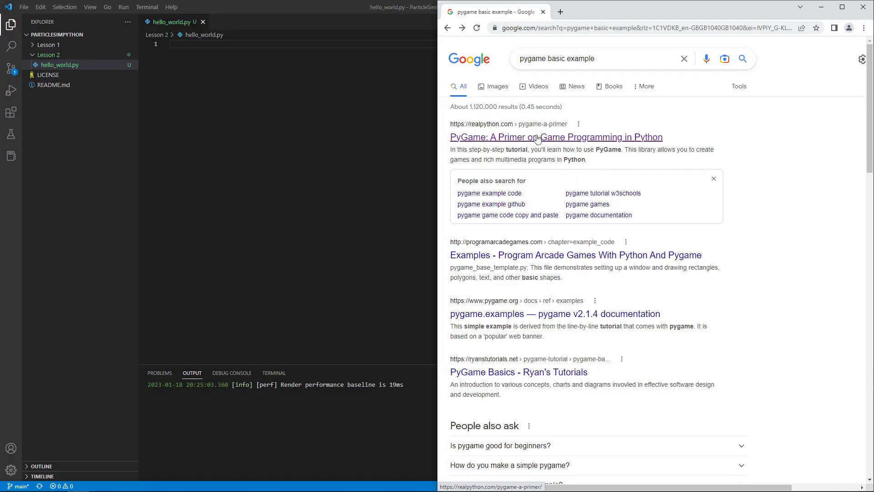
# Step: Open the Real Python 'PyGame: A Primer' page and select its basic program code
pyautogui.click(537, 139)
pyautogui.scroll(-15, 636, 205)
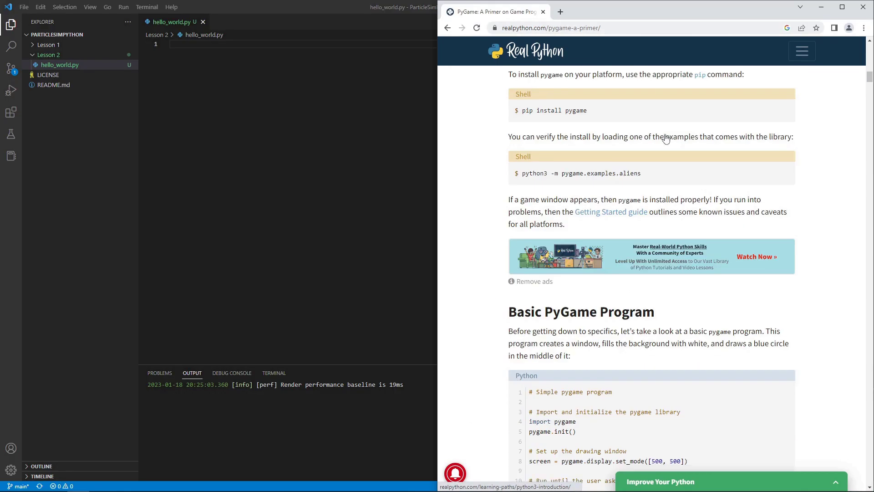
pyautogui.scroll(-10, 542, 243)
pyautogui.scroll(2, 599, 342)
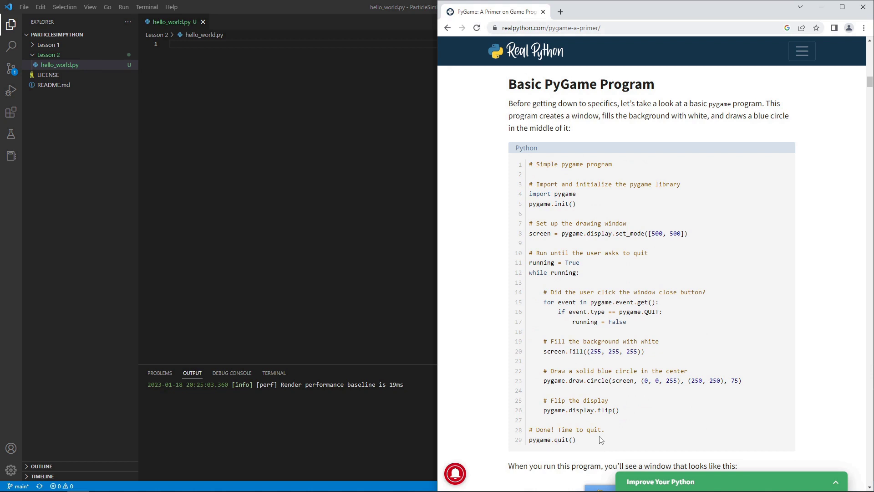
pyautogui.moveTo(579, 440); pyautogui.dragTo(584, 234)
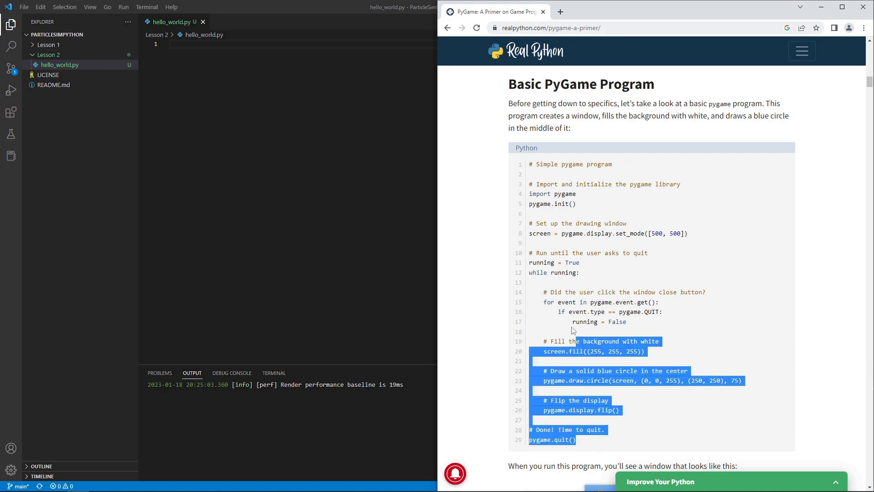
# Step: Paste the pygame example into hello_world.py and use space_size for both 500 window sizes
pyautogui.click(238, 80)
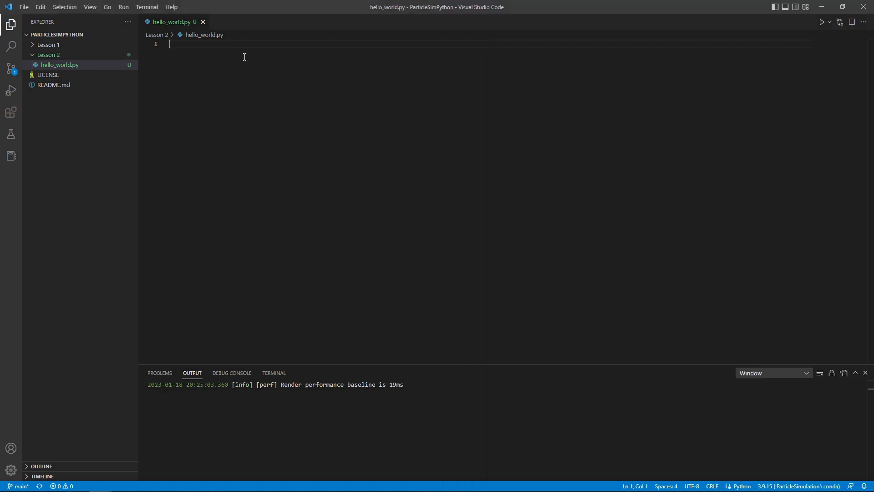
pyautogui.write('# Simple pygame program  # Import and initialize the pygame library import pygame pygame.init()  # Set up the drawing window screen = pygame.display.set_mode([500, 500])  # Run until the user asks to quit running = True while running:      # Did the user click the window close button?     for event in pygame.event.get():         if event.type == pygame.QUIT:             running = False      # Fill the background with white     screen.fill((255, 255, 255))      # Draw a solid blue circle in the center     pygame.draw.circle(screen, (0, 0, 255), (250, 250), 75)      # Flip the display     pygame.display.flip()  # Done! Time to quit. pygame.quit()')
pyautogui.click(170, 44)
pyautogui.write('space_size = 500')
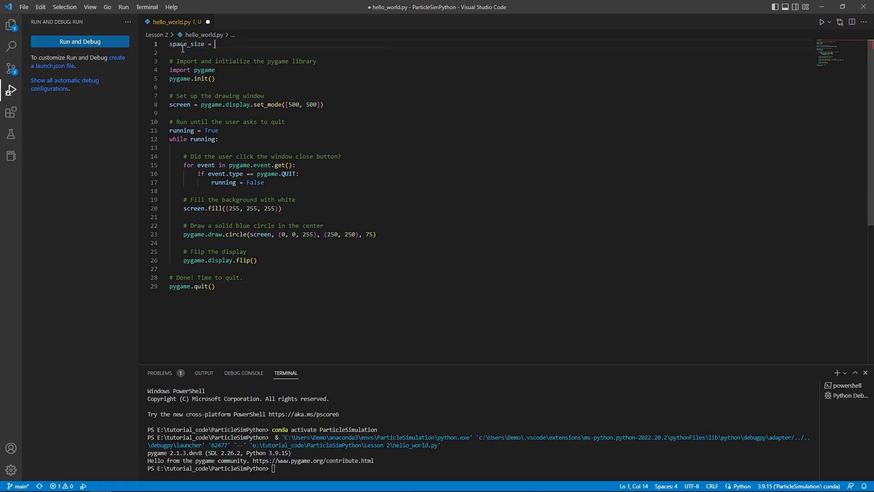
pyautogui.doubleClick(290, 104)
pyautogui.write('space_size')
pyautogui.doubleClick(349, 105)
pyautogui.write('space_size')
pyautogui.hotkey('ctrl', 's')
# Step: Add a white color variable for the circle and set the background fill to (0, 0, 0)
pyautogui.click(226, 44)
pyautogui.press('Return')
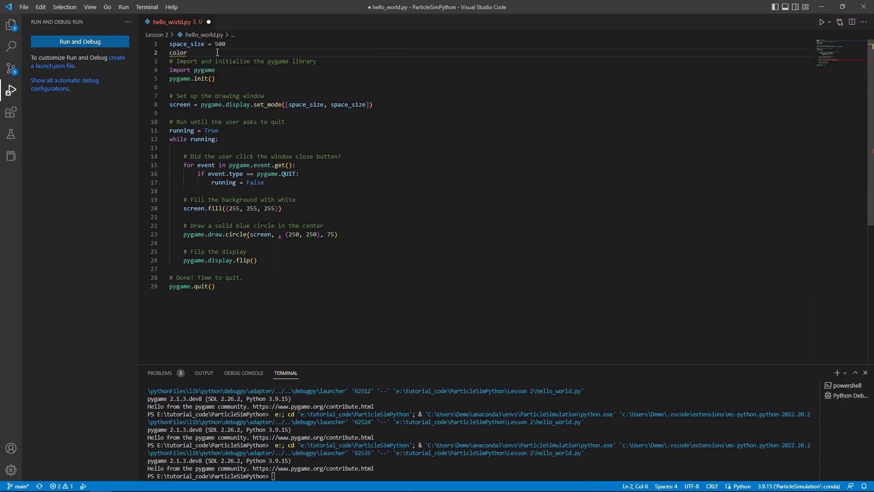
pyautogui.write('color = (0, 0, 255)')
pyautogui.doubleClick(291, 234)
pyautogui.write('color = (255, 255, 255')
pyautogui.doubleClick(253, 216)
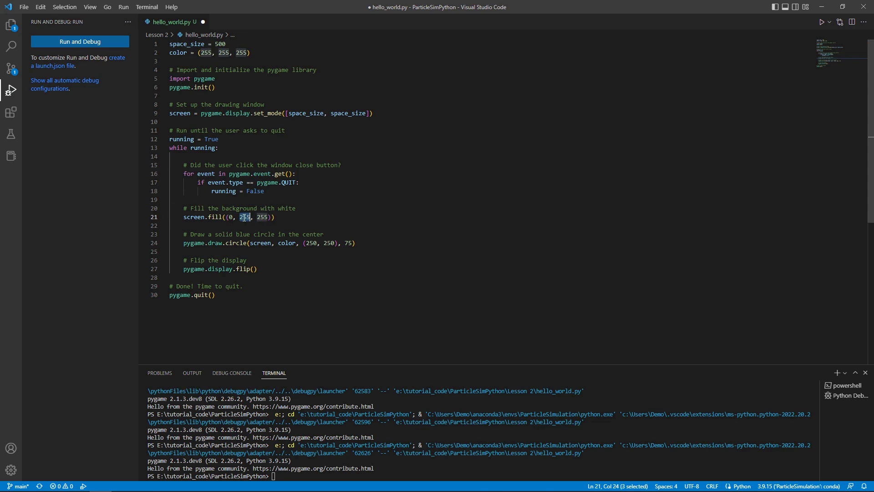
pyautogui.write('0, 0, 0')
# Step: Add a radius = 10 variable in place of the circle's 75, and select its centre coordinates
pyautogui.click(171, 44)
pyautogui.write('radius = 10')
pyautogui.doubleClick(348, 252)
pyautogui.write('radius')
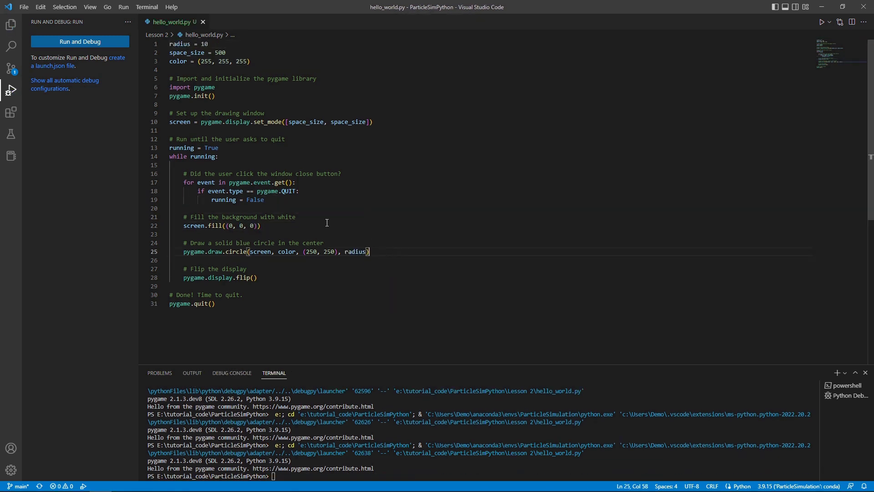
pyautogui.doubleClick(311, 252)
pyautogui.write('100, 25')
pyautogui.click(171, 44)
pyautogui.write('x = 250')
# Step: Add vx, centre the circle at (x, 250), and add x = x + vx*dt each frame
pyautogui.press('Return')
pyautogui.write('vx')
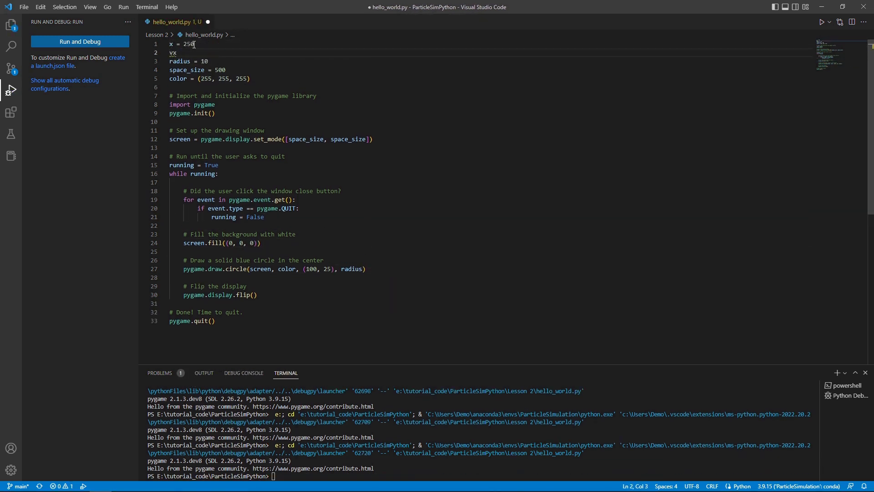
pyautogui.write(' = -50')
pyautogui.doubleClick(317, 268)
pyautogui.write('x, 250')
pyautogui.click(313, 298)
pyautogui.press('Return')
pyautogui.write('x = x ')
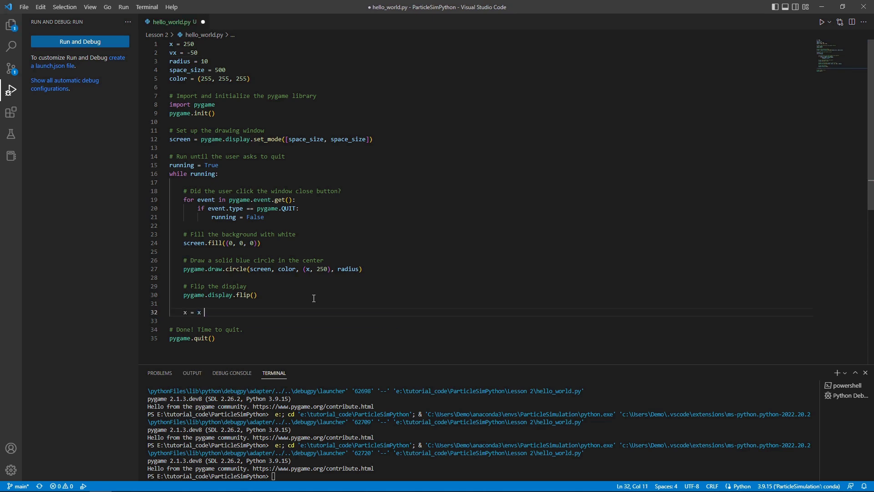
pyautogui.write('+ vx*dt')
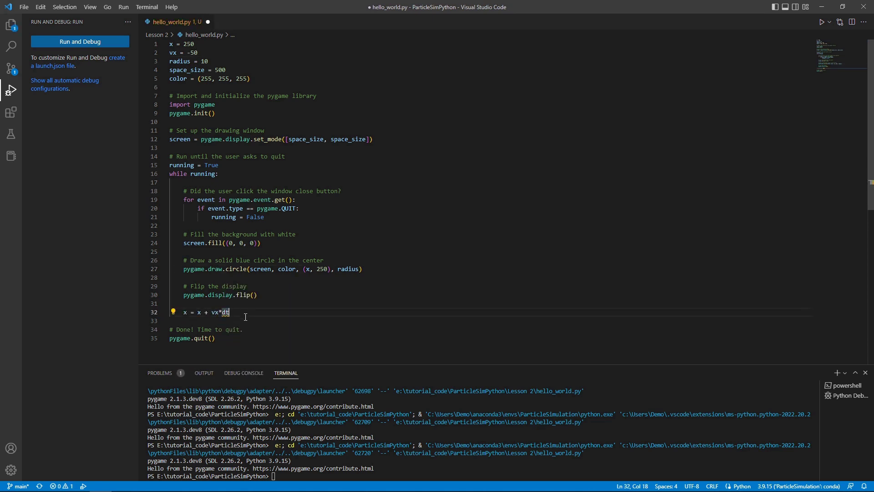
# Step: Define the rate and dt variables below the radius line
pyautogui.click(220, 62)
pyautogui.press('Return')
pyautogui.write('rate = 60 # frames per second')
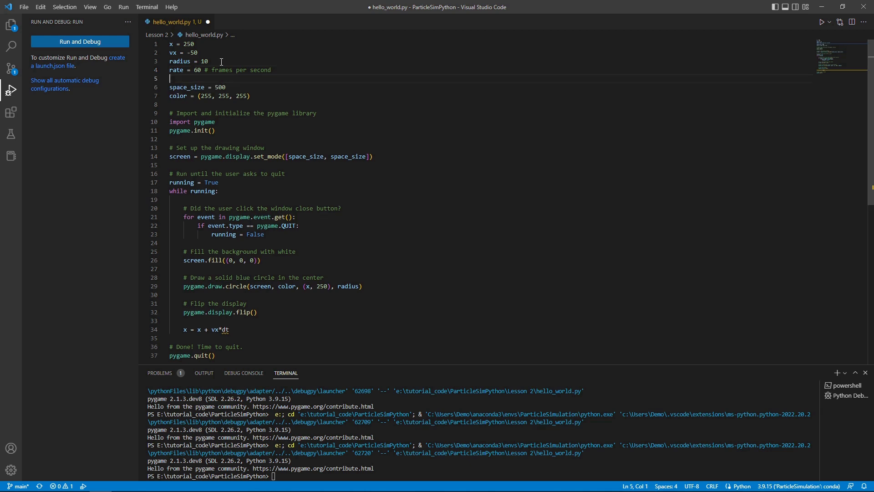
pyautogui.press('Return')
pyautogui.write('dt = 1/rate # Time step between frames')
pyautogui.hotkey('ctrl', 's')
# Step: Create clock = pygame.time.Clock() and call clock.tick() after the position update
pyautogui.click(230, 166)
pyautogui.press('Return')
pyautogui.write('cloc')
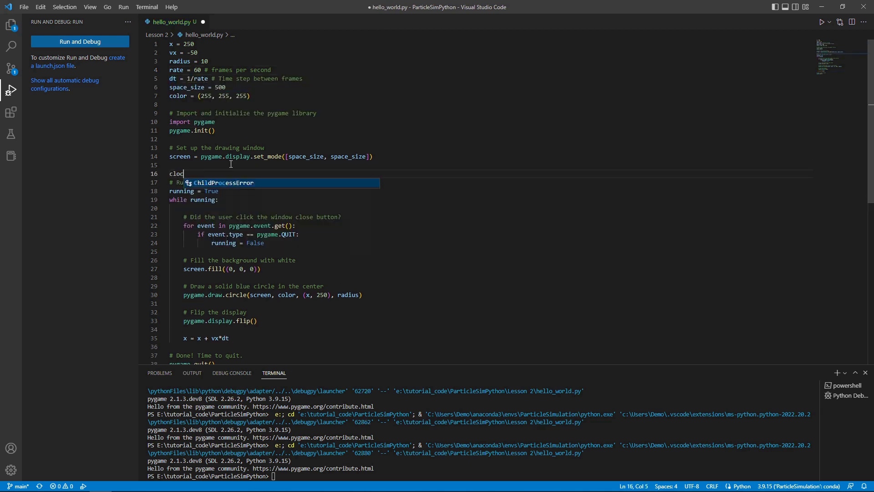
pyautogui.write('k = pygame.time.Clock()')
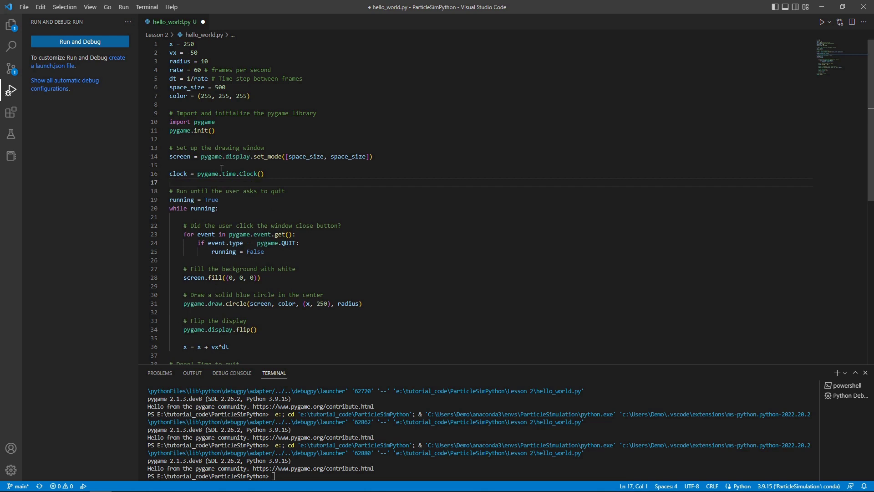
pyautogui.click(238, 338)
pyautogui.press('Return')
pyautogui.press('Return')
pyautogui.write('# Limit frame rate to desired number of frames per second')
pyautogui.press('Return')
pyautogui.write('clock.tick()')
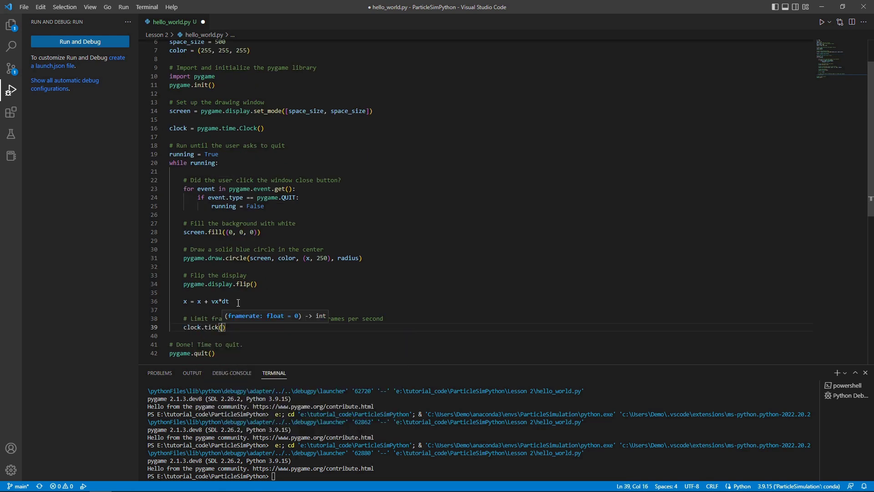
pyautogui.write('rate')
# Step: Add a wall check reversing vx when x±radius passes 0 or space_size
pyautogui.click(366, 259)
pyautogui.press('Return')
pyautogui.press('Return')
pyautogui.write('if ()(x - radius) < 0')
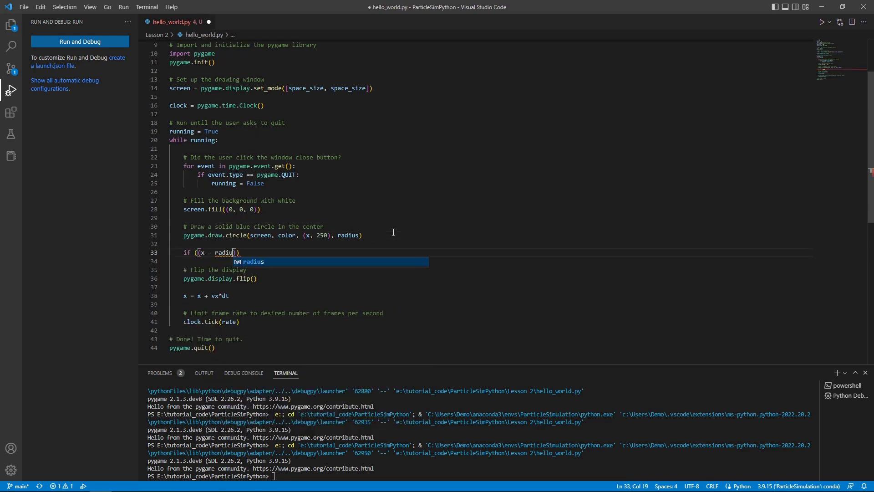
pyautogui.hotkey('ctrl', 's')
pyautogui.write('or ')
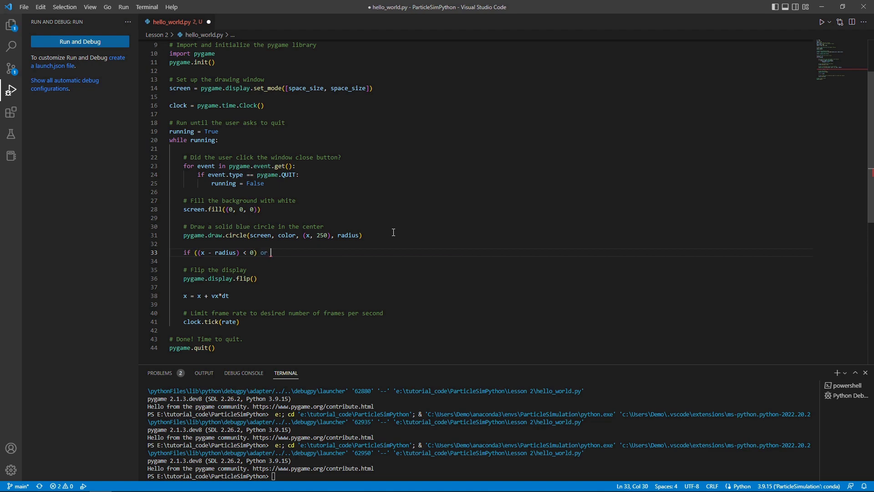
pyautogui.write('((x + radius) > space_size')
pyautogui.scroll(3, 393, 233)
pyautogui.write('):')
pyautogui.press('Return')
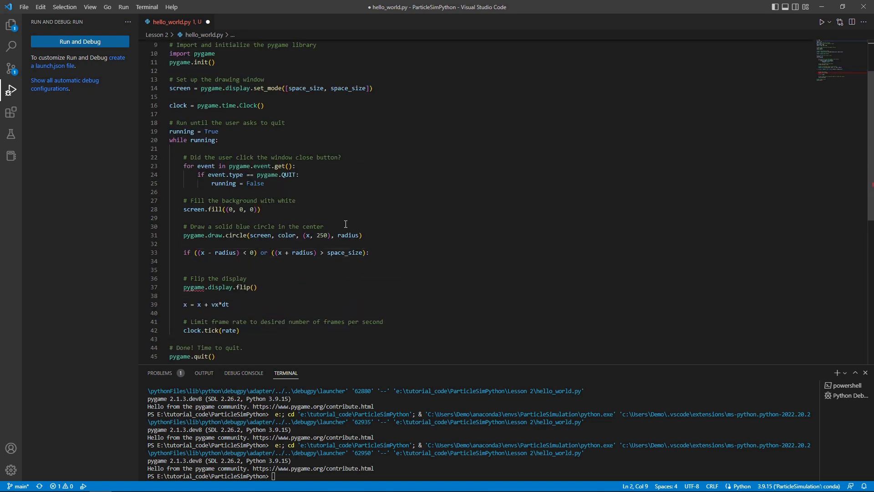
pyautogui.write('vx = -vx')
# Step: Save hello_world.py and run it with F5 to watch the ball bounce
pyautogui.hotkey('ctrl', 's')
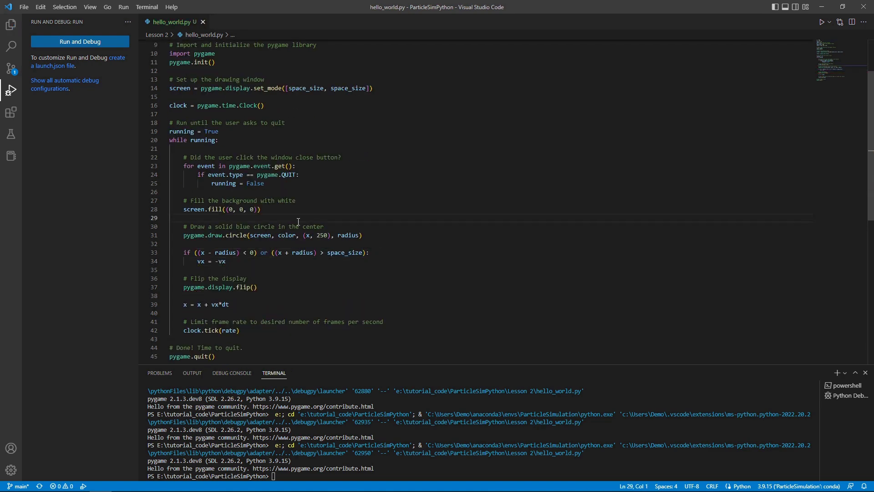
pyautogui.click(359, 180)
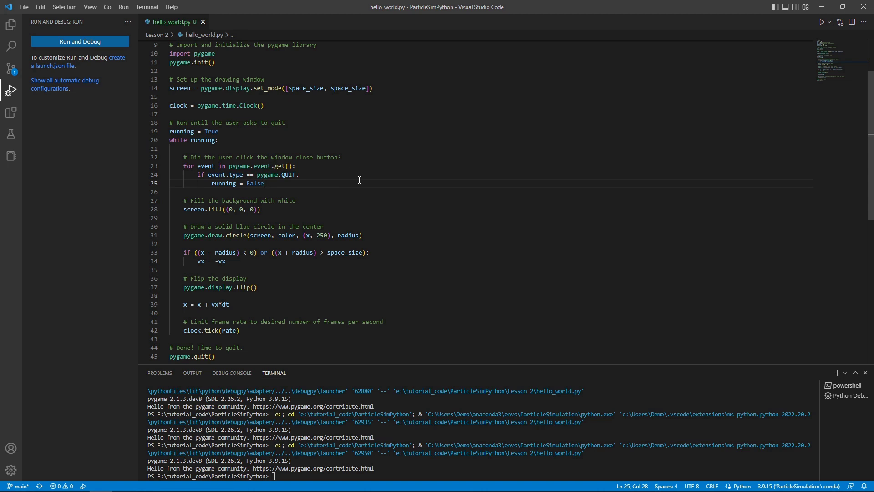
pyautogui.press('F5')
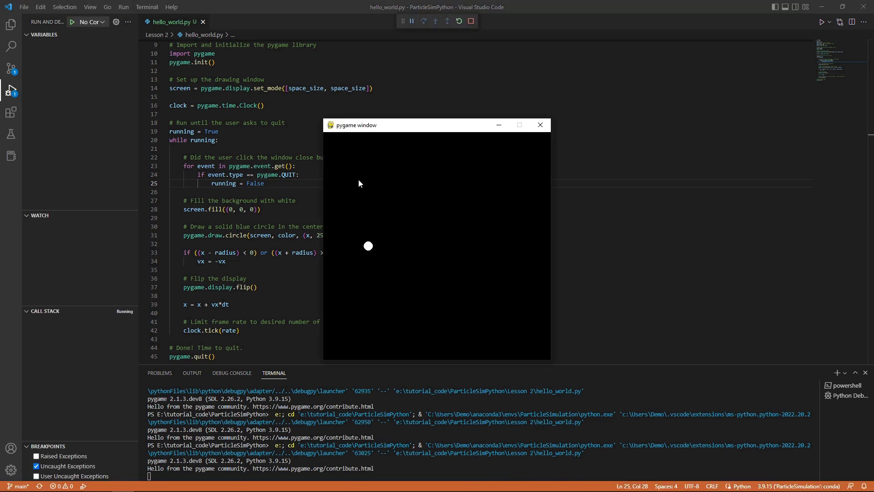